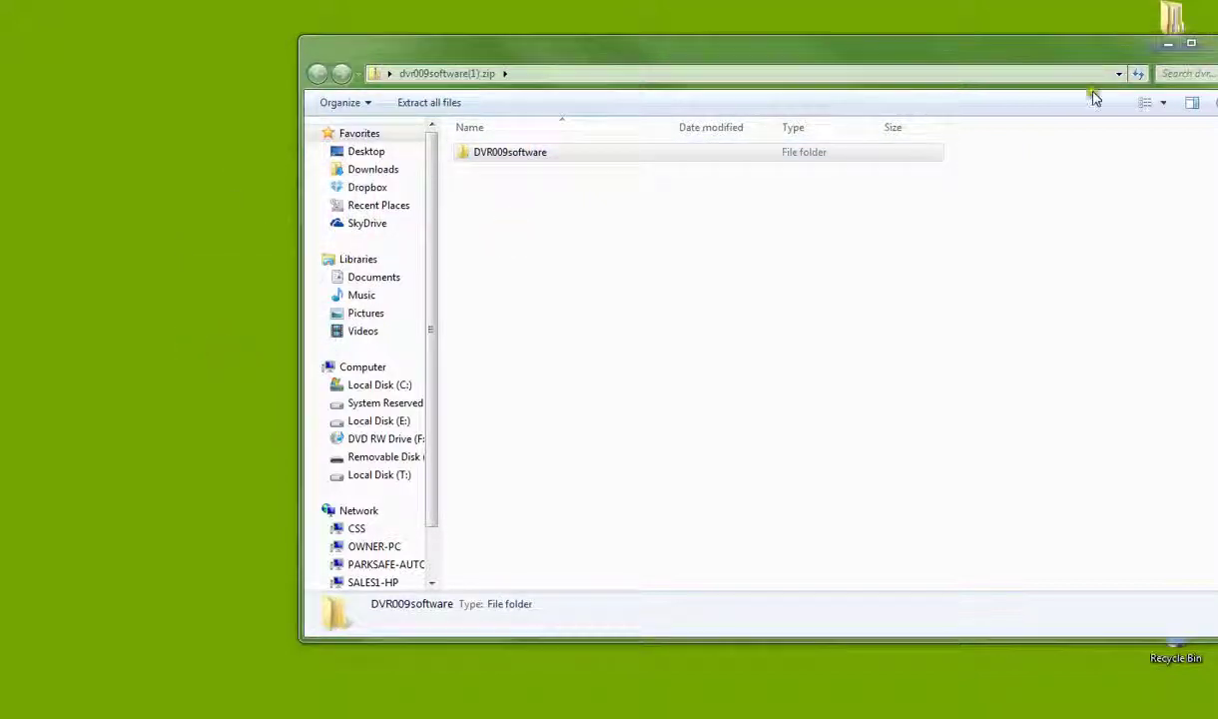
Step: Close the zip archive window and place the extracted DVR009software folder beside the zip file on the desktop
click(1208, 44)
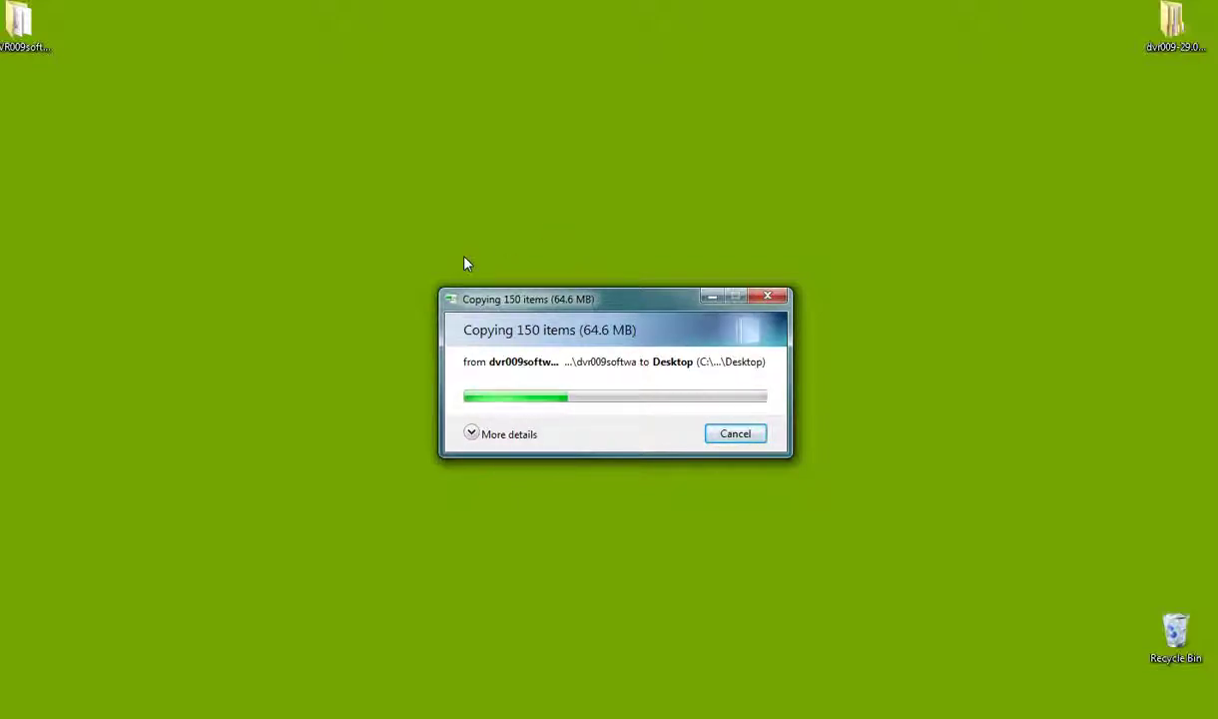
drag(22, 28, 517, 224)
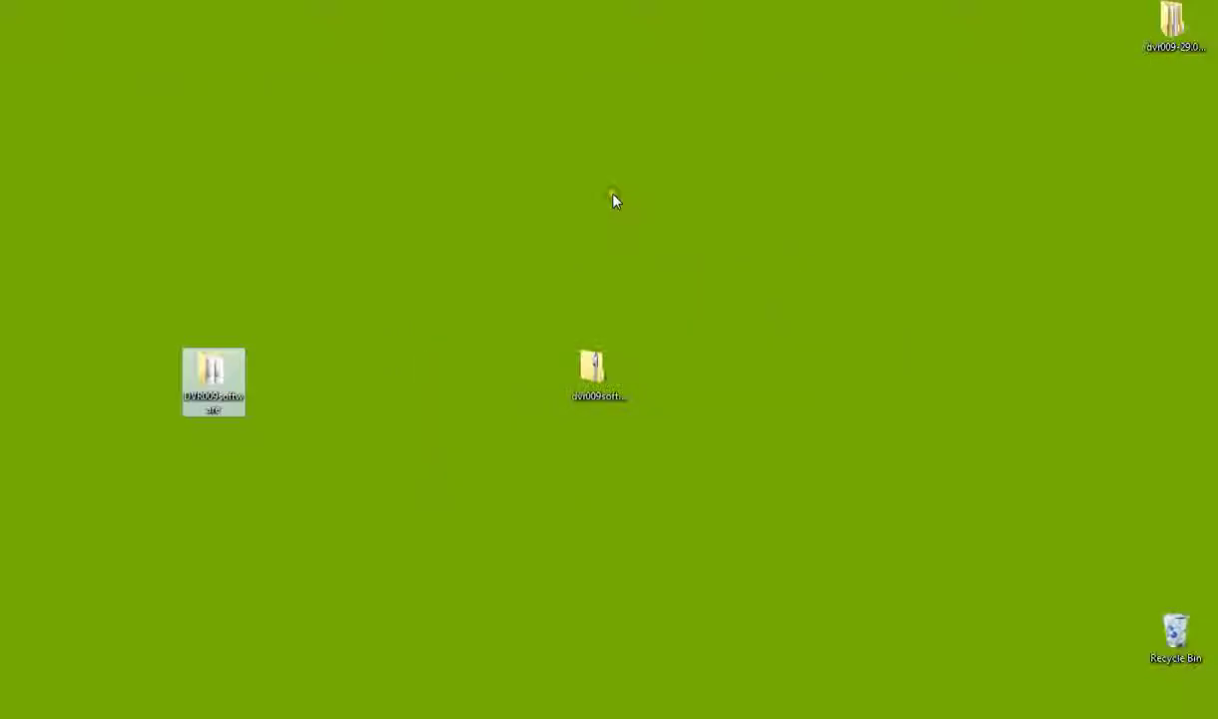
drag(479, 385, 503, 379)
click(483, 477)
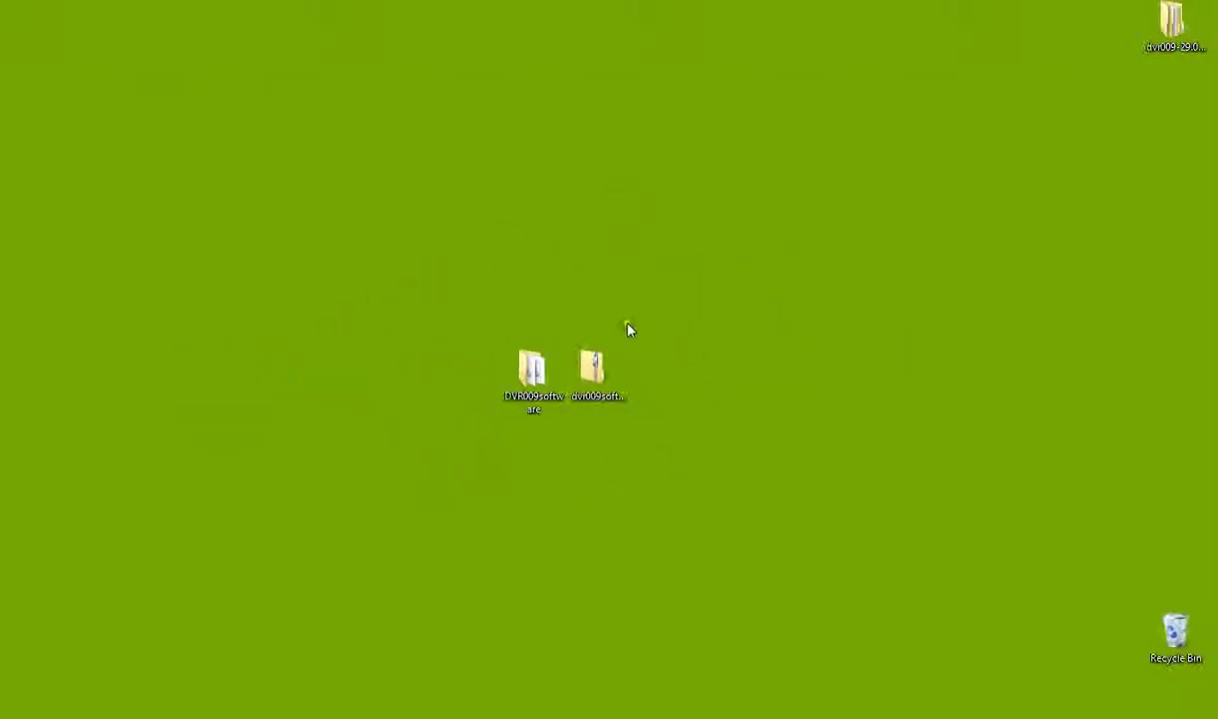
Step: Separate dvr009software(1).zip from the extracted folder and move the zip file to the Recycle Bin
drag(594, 371, 781, 384)
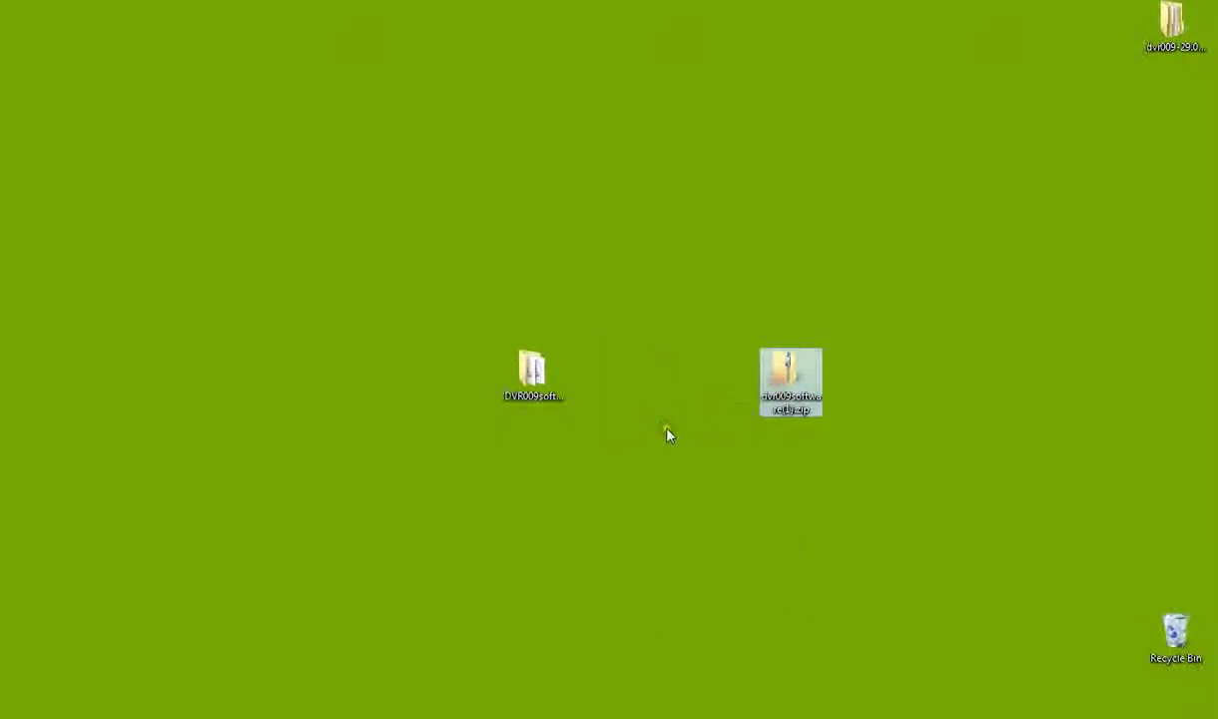
click(652, 439)
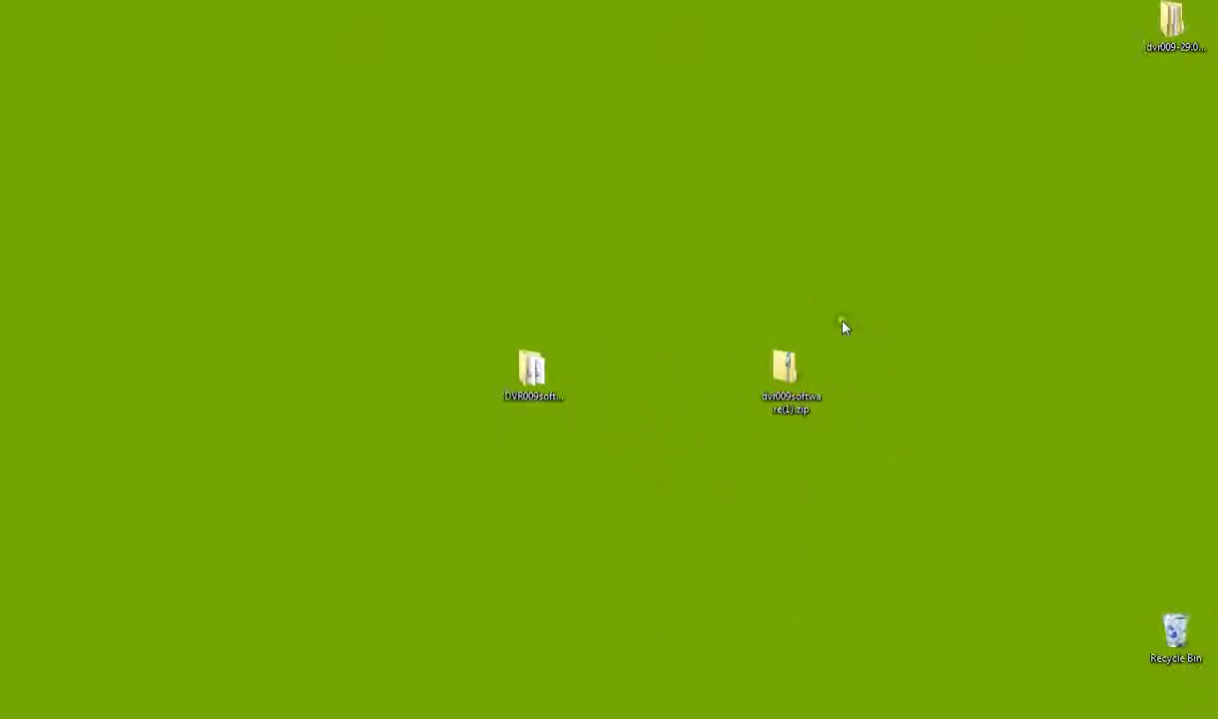
drag(790, 383, 1174, 629)
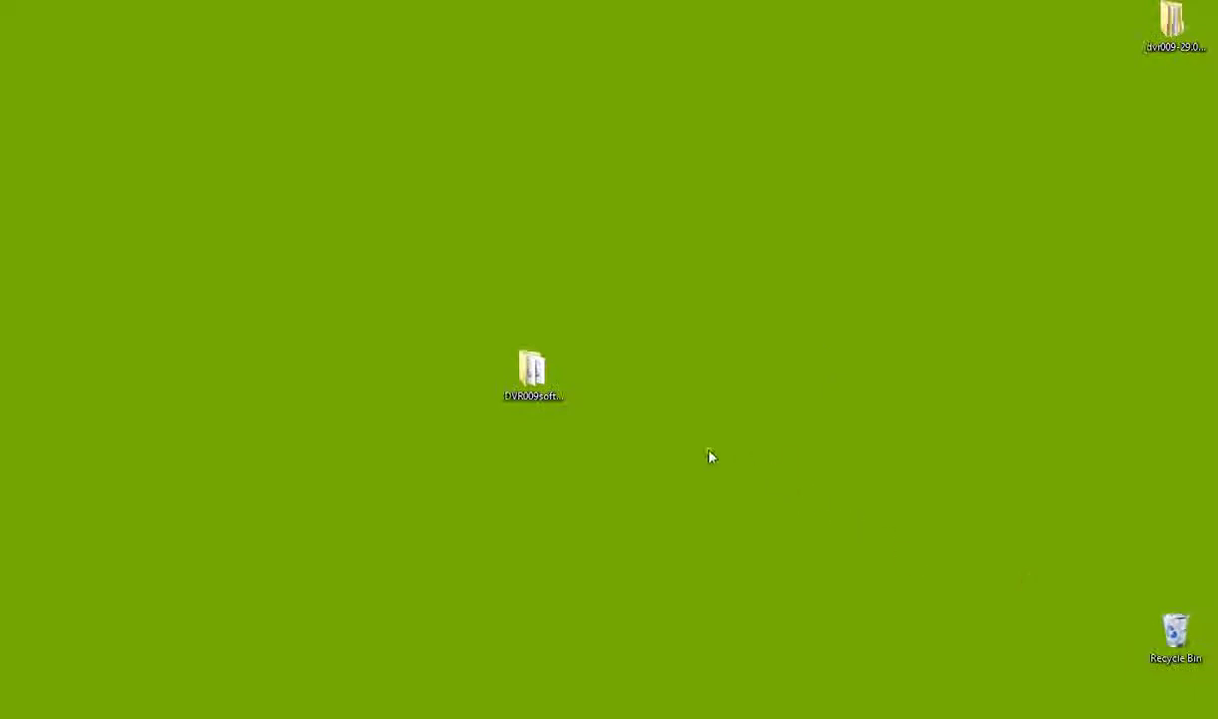
Step: Create a desktop shortcut to CarGpsPlayer.exe from the DVR009software folder and place it beside that folder
double_click(534, 373)
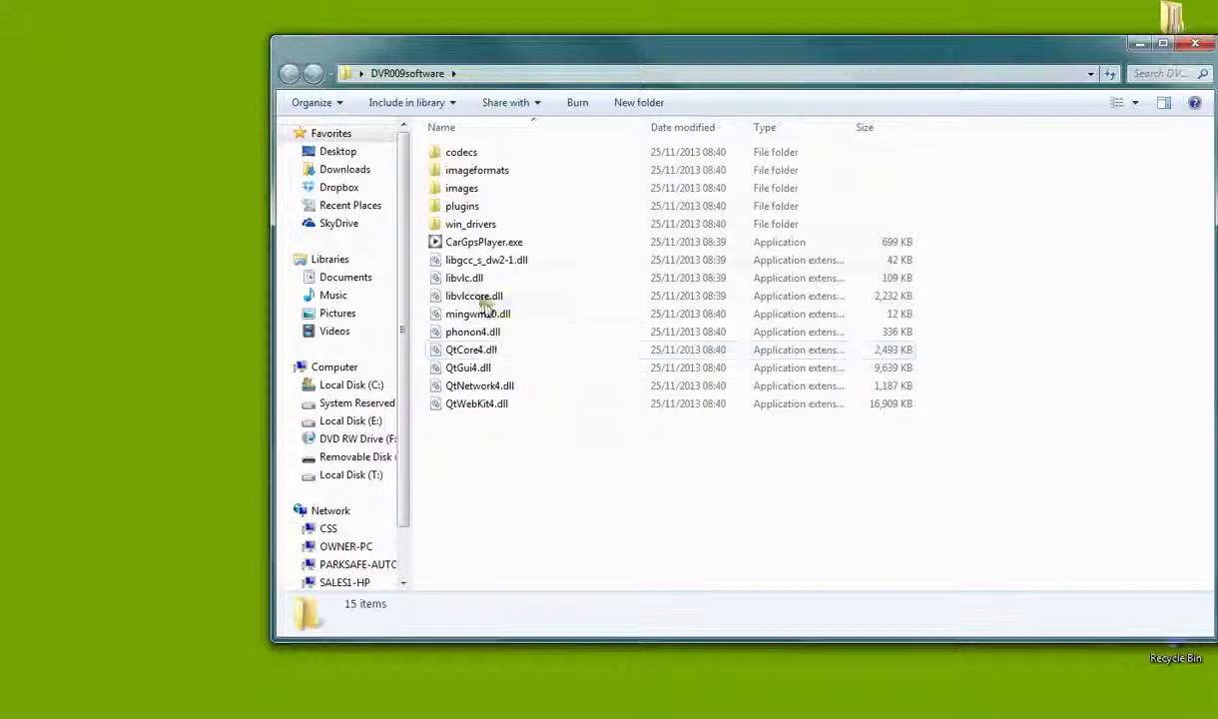
double_click(484, 242)
right_click(487, 245)
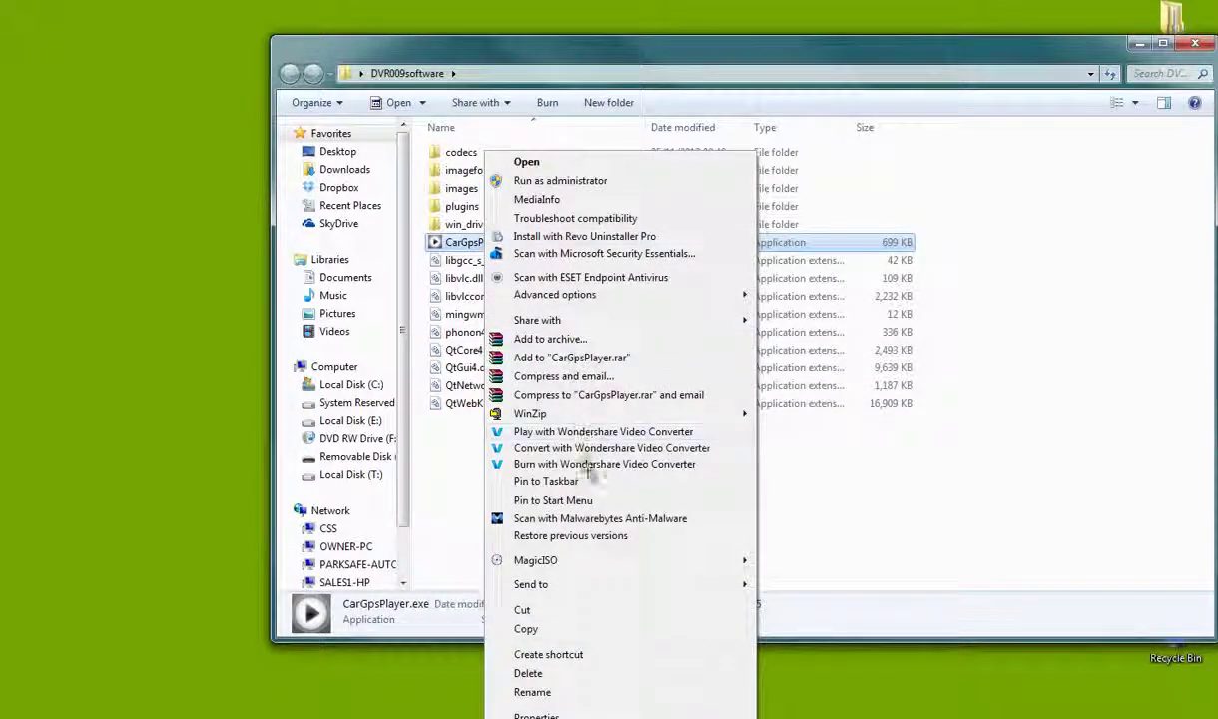
mouse_move(617, 585)
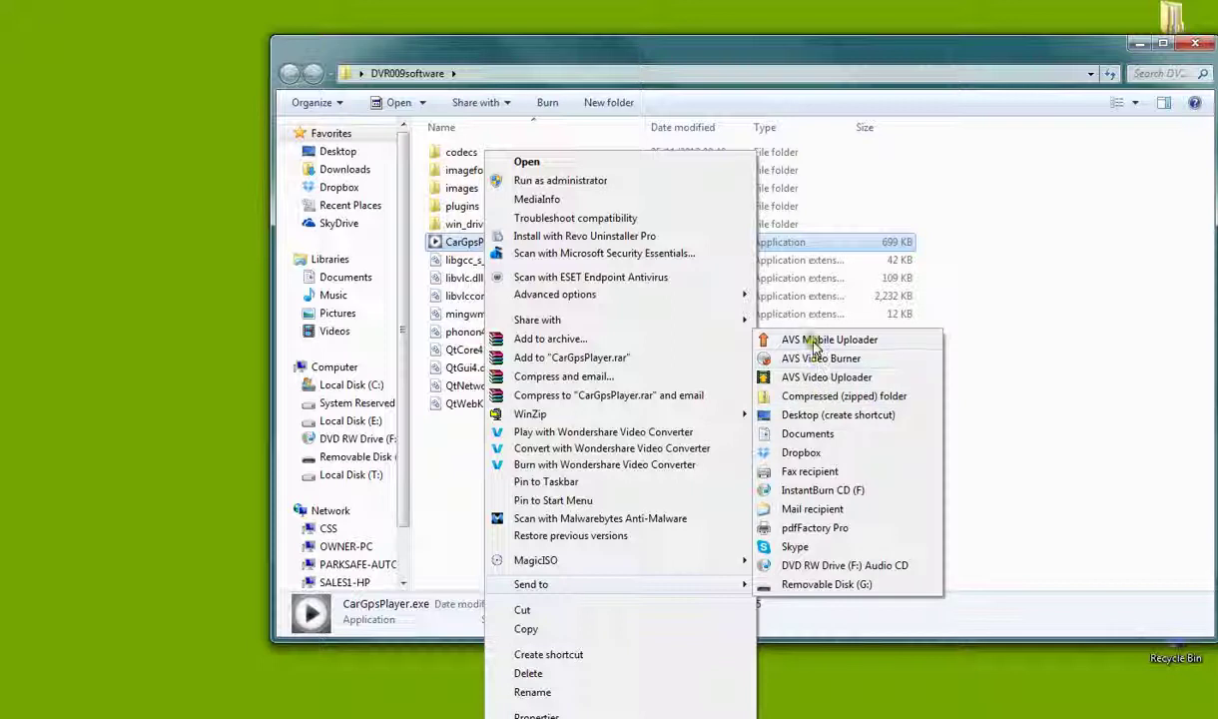
click(839, 414)
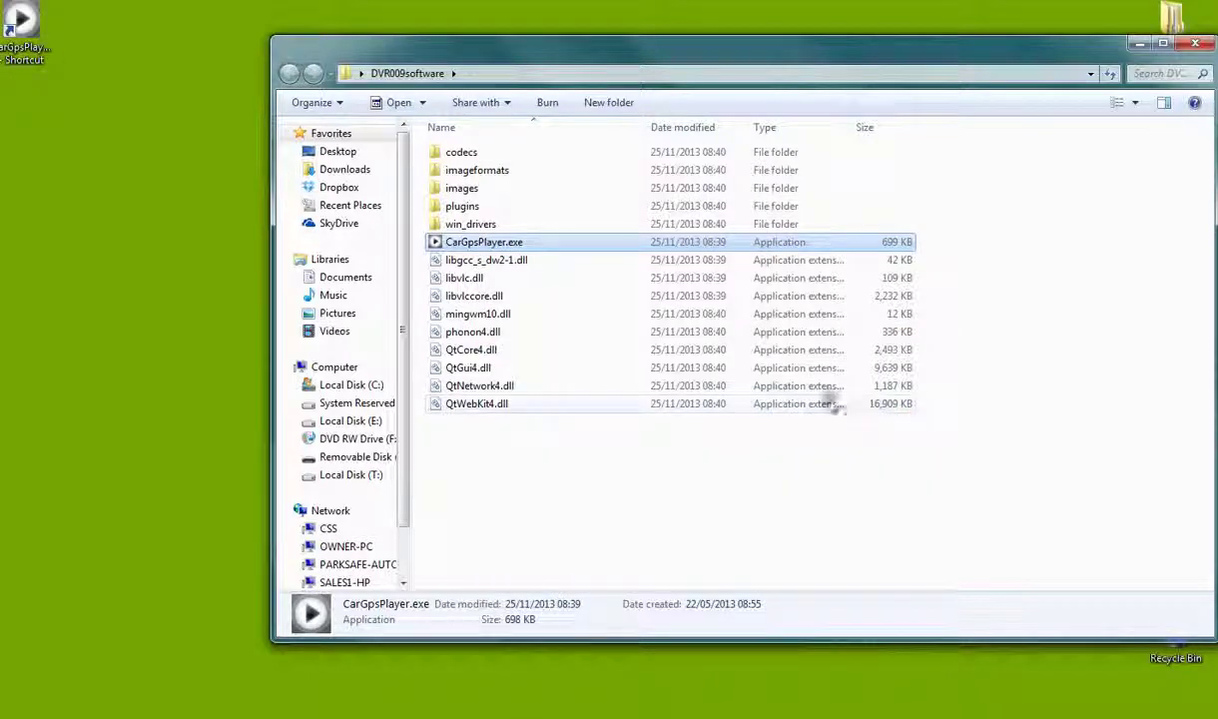
click(1194, 43)
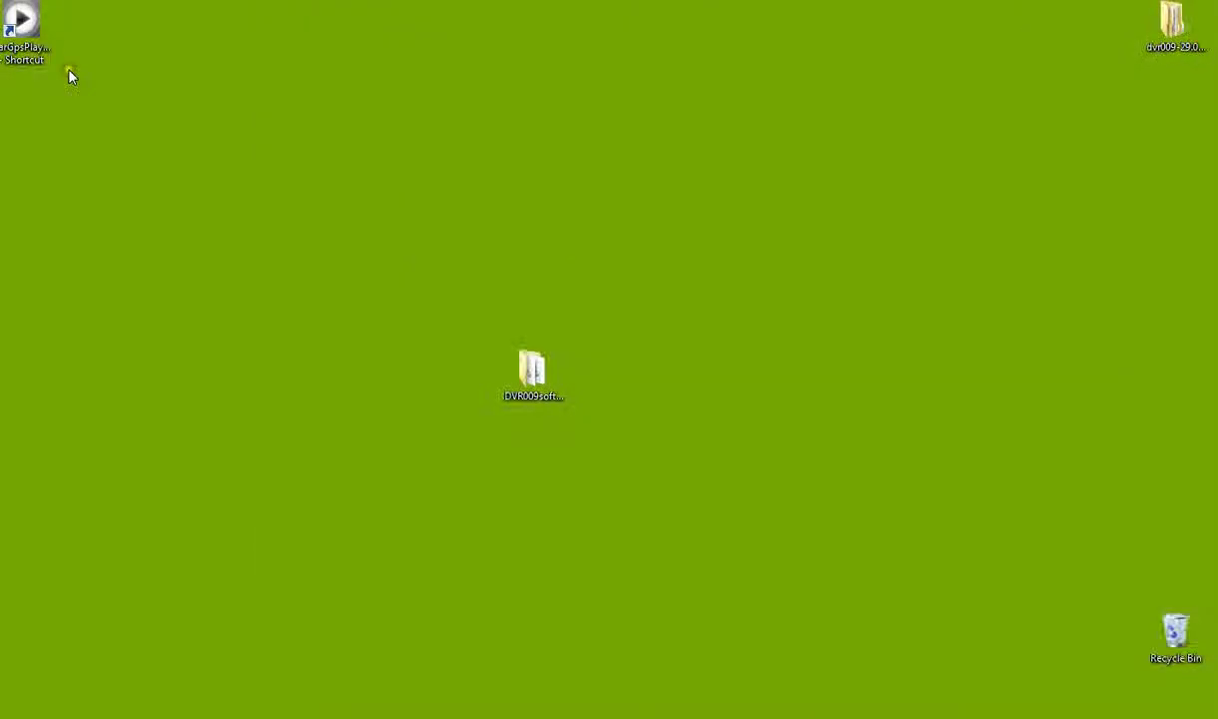
drag(22, 22, 712, 398)
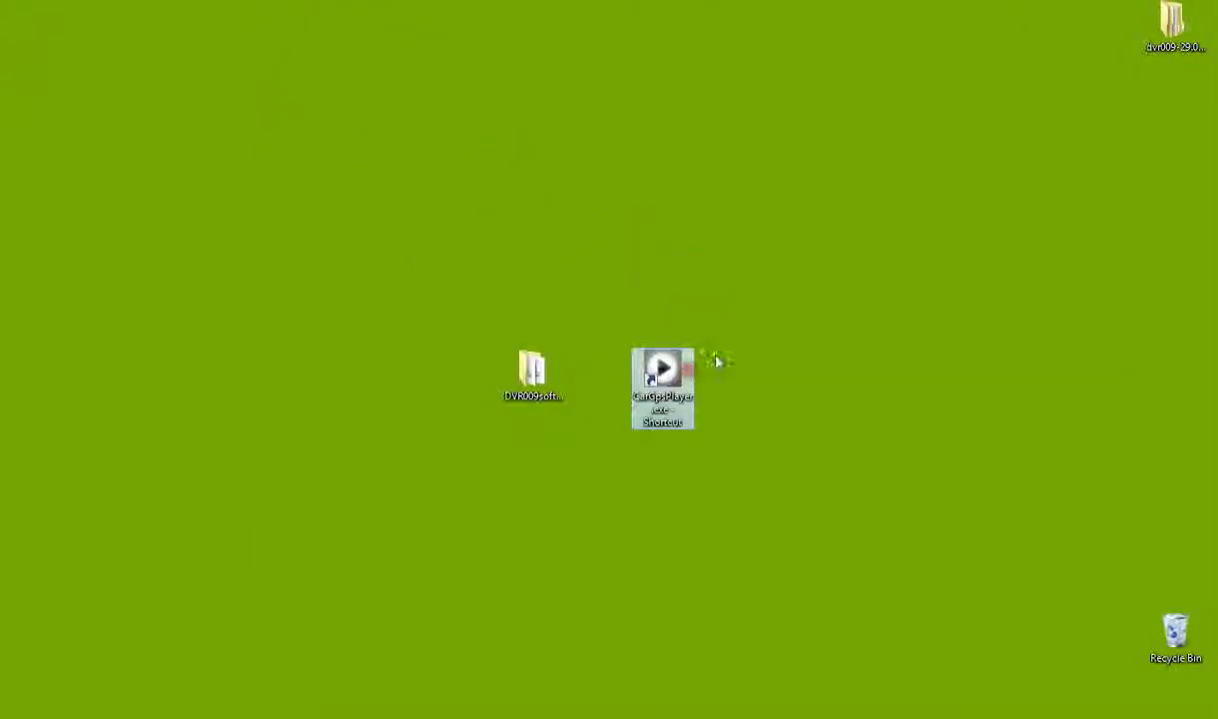
click(561, 322)
Step: Set the DVR009software desktop folder to Hidden, applying the change to its subfolders and files
click(533, 361)
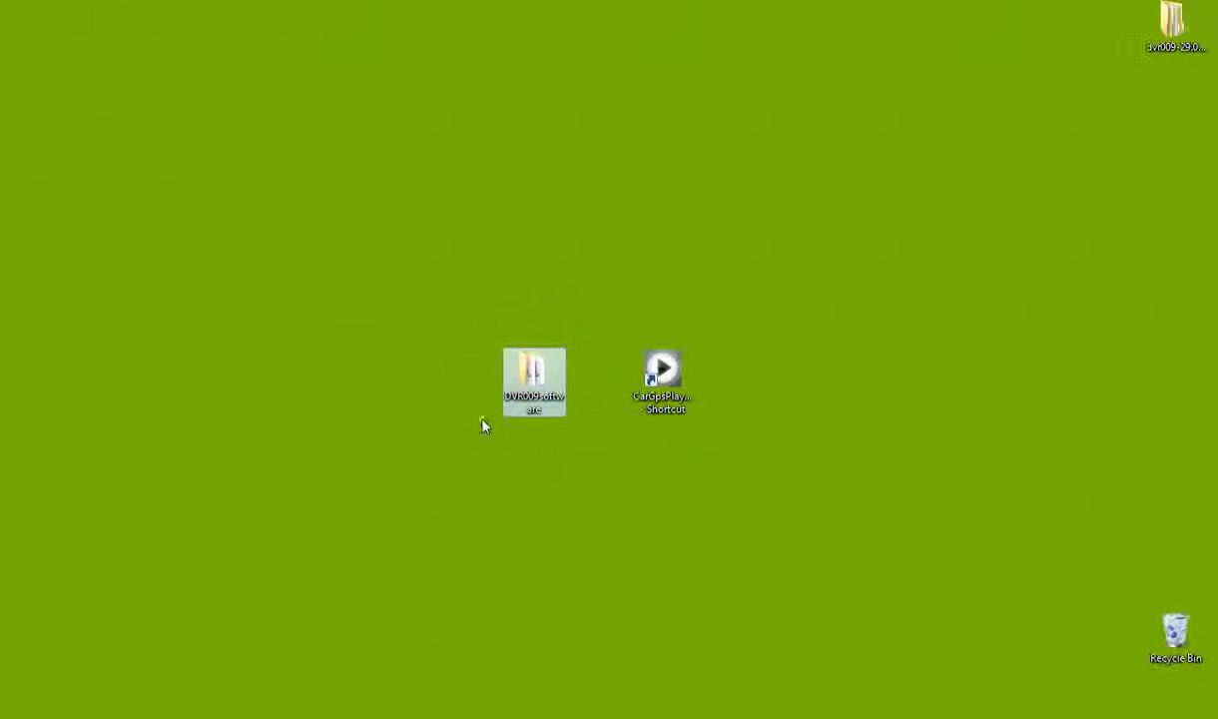
right_click(534, 377)
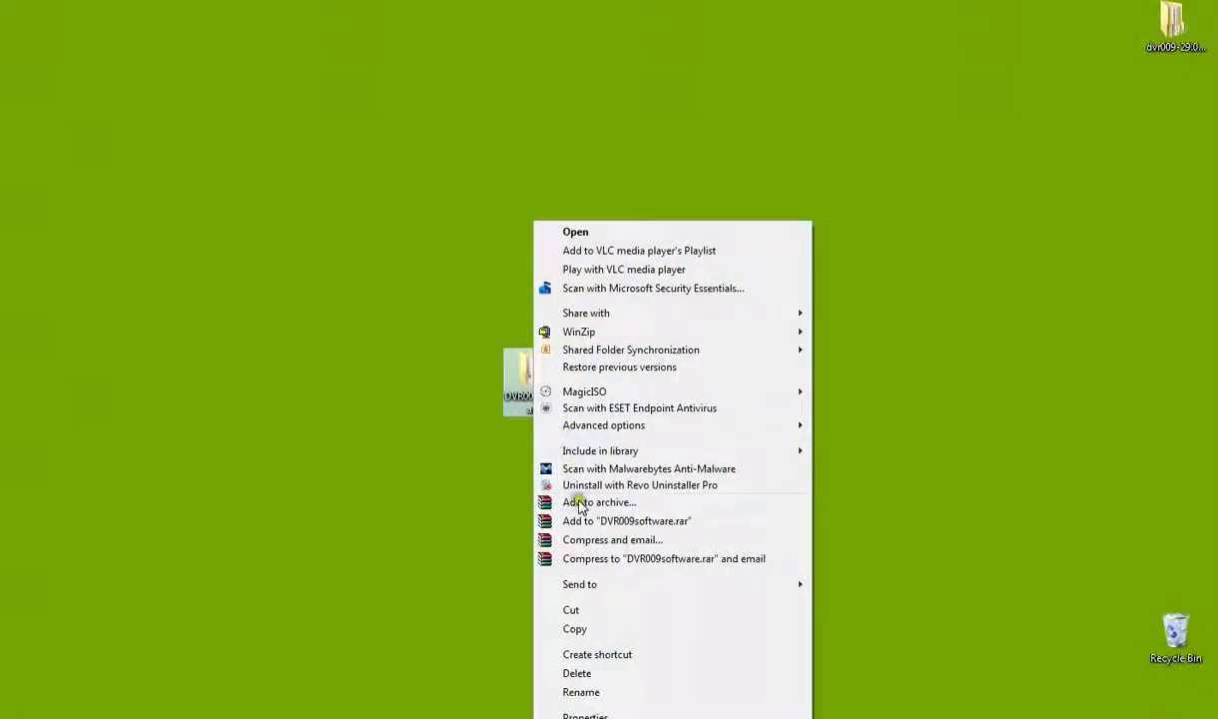
click(599, 715)
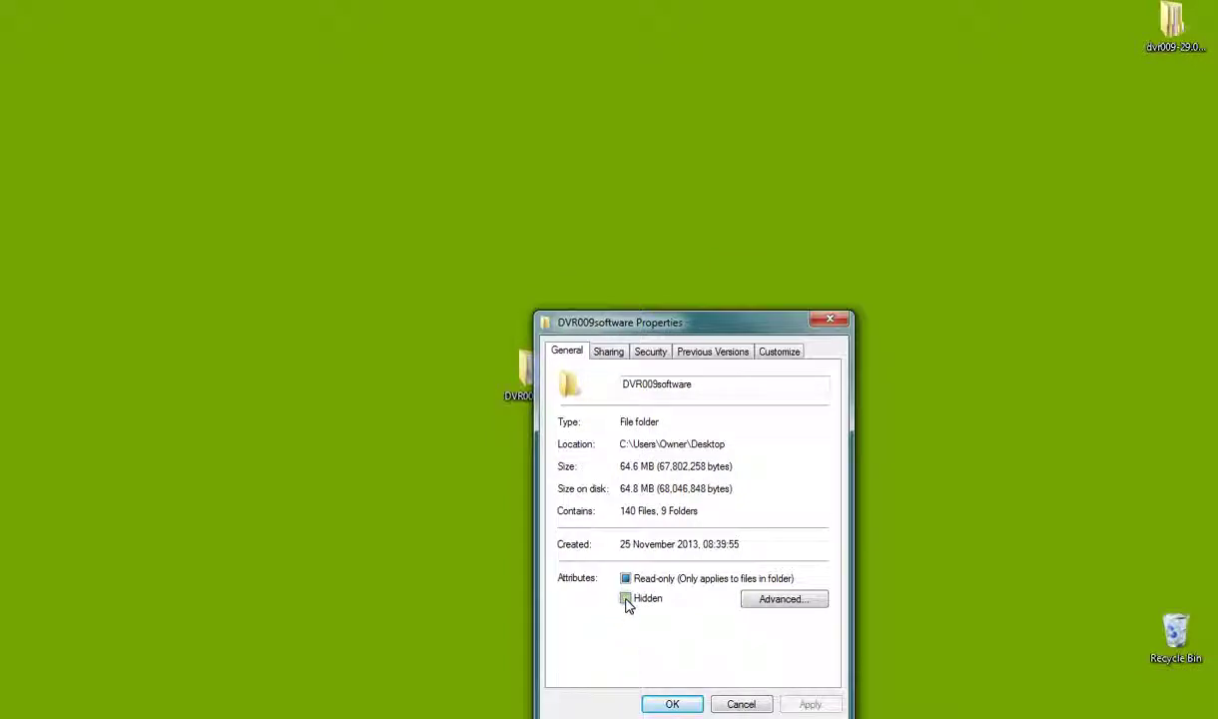
click(625, 599)
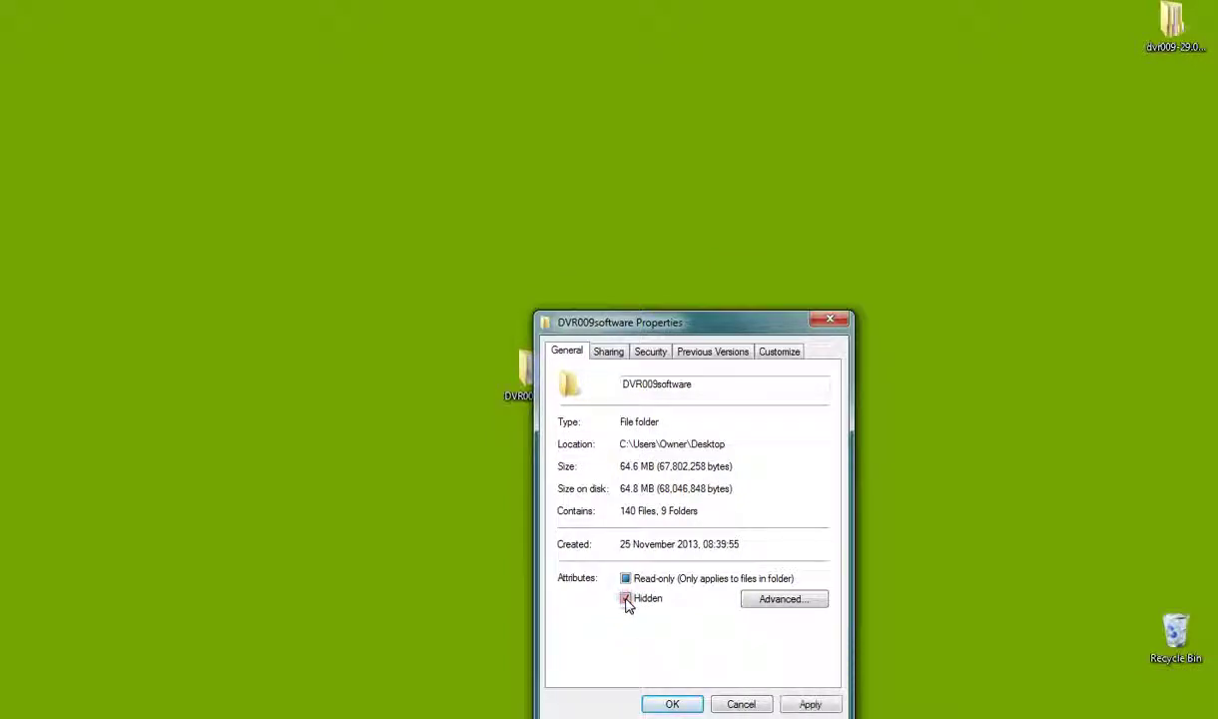
click(809, 705)
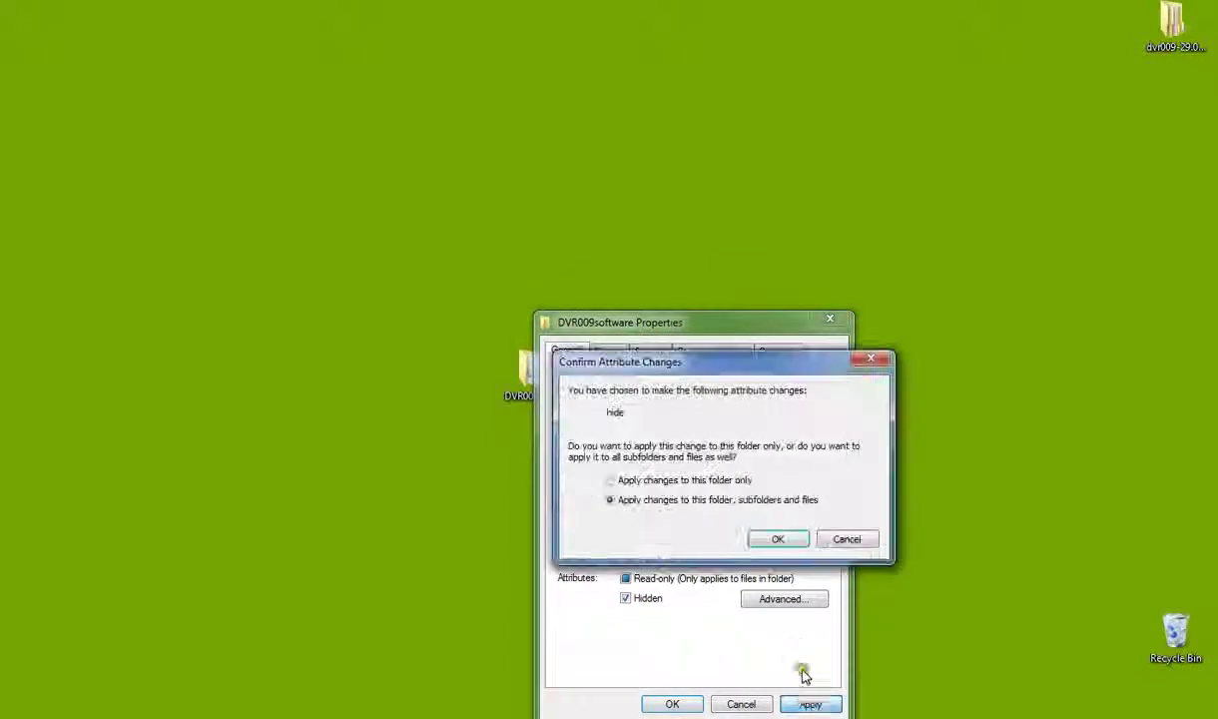
click(778, 540)
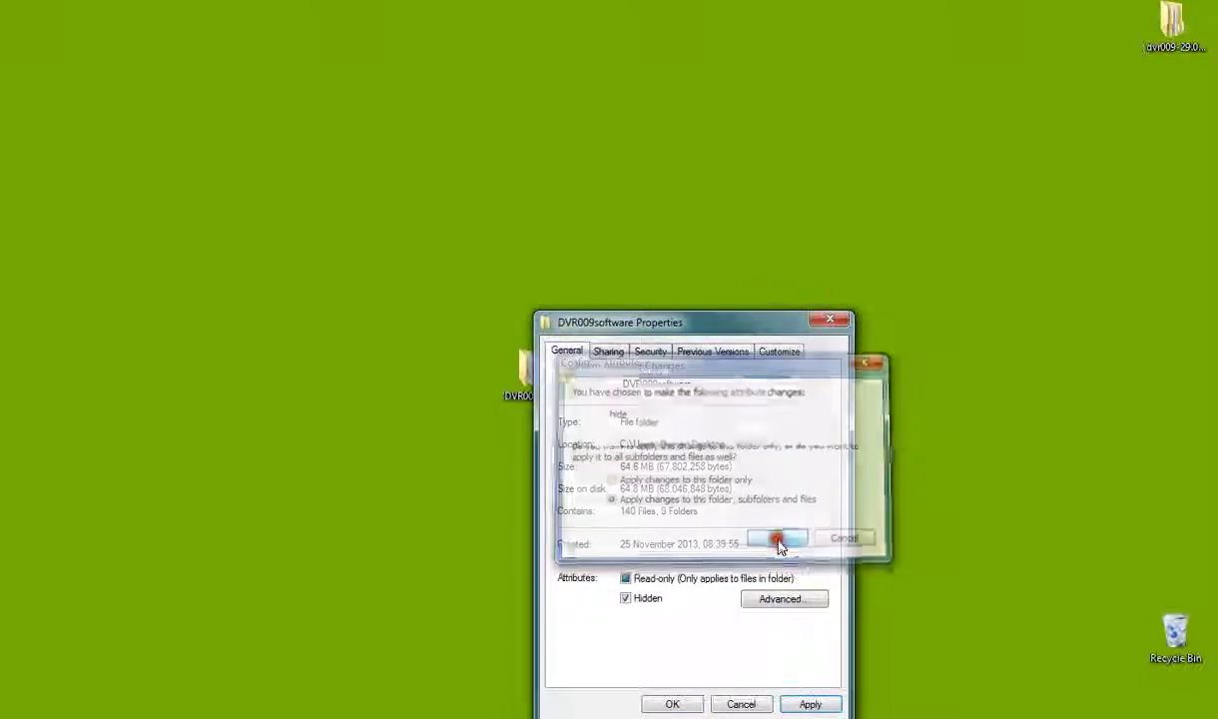
click(686, 706)
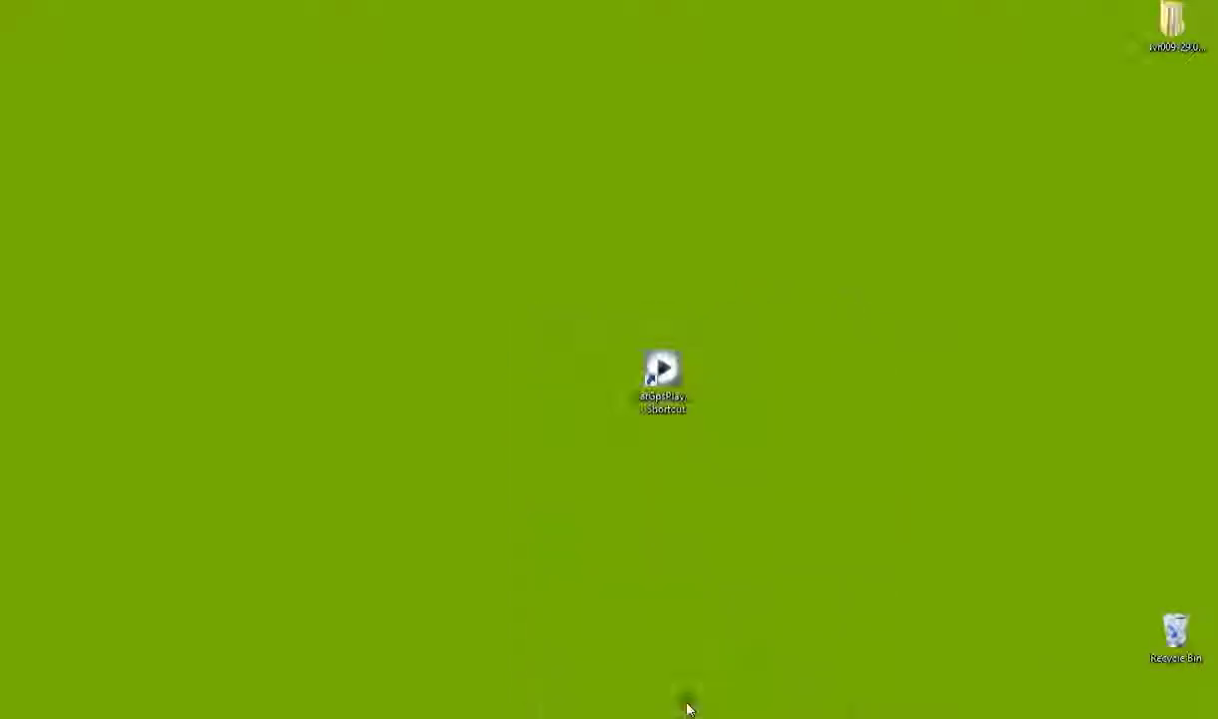
Step: Reposition the CarGpsPlayer shortcut on the desktop, launch the player from it, and move the player window fully into view
drag(664, 382, 536, 204)
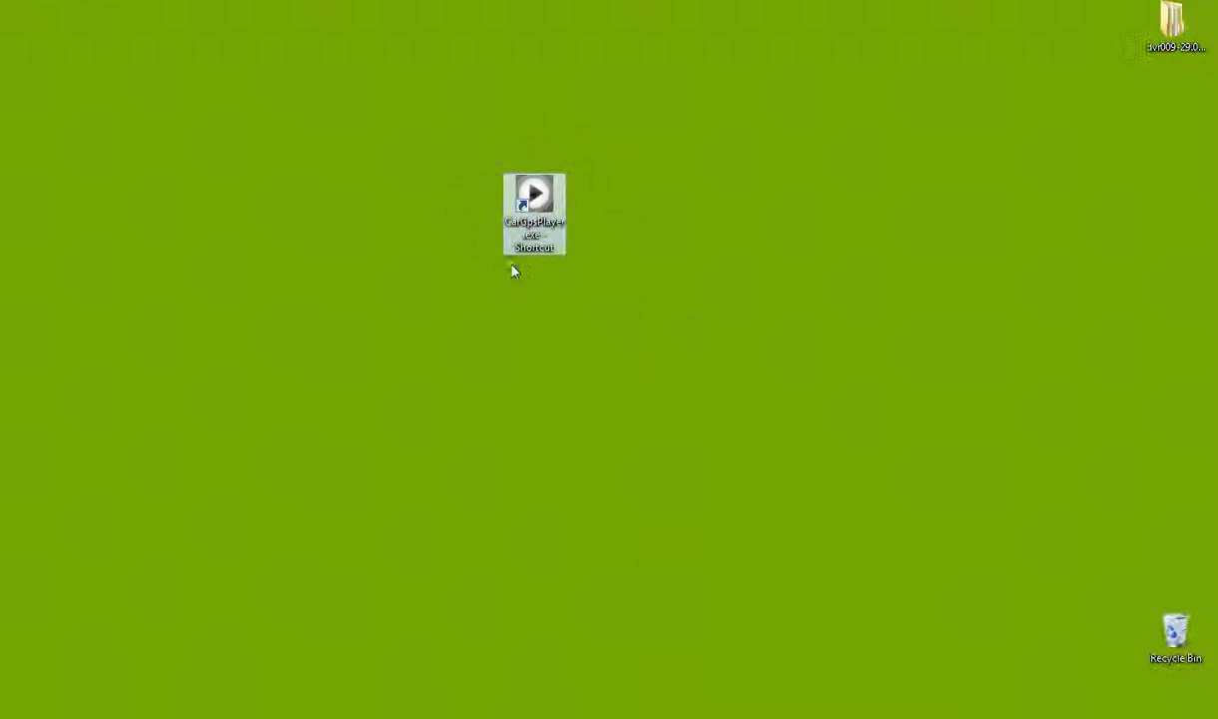
double_click(536, 199)
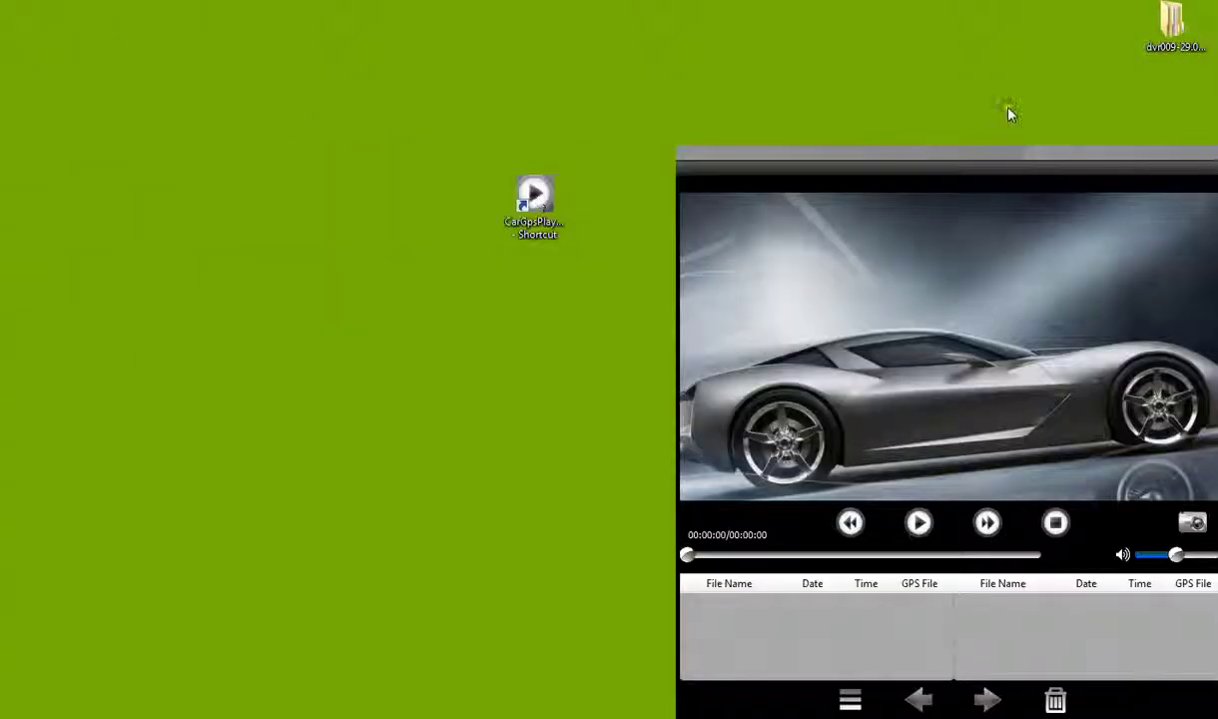
drag(1126, 160, 623, 70)
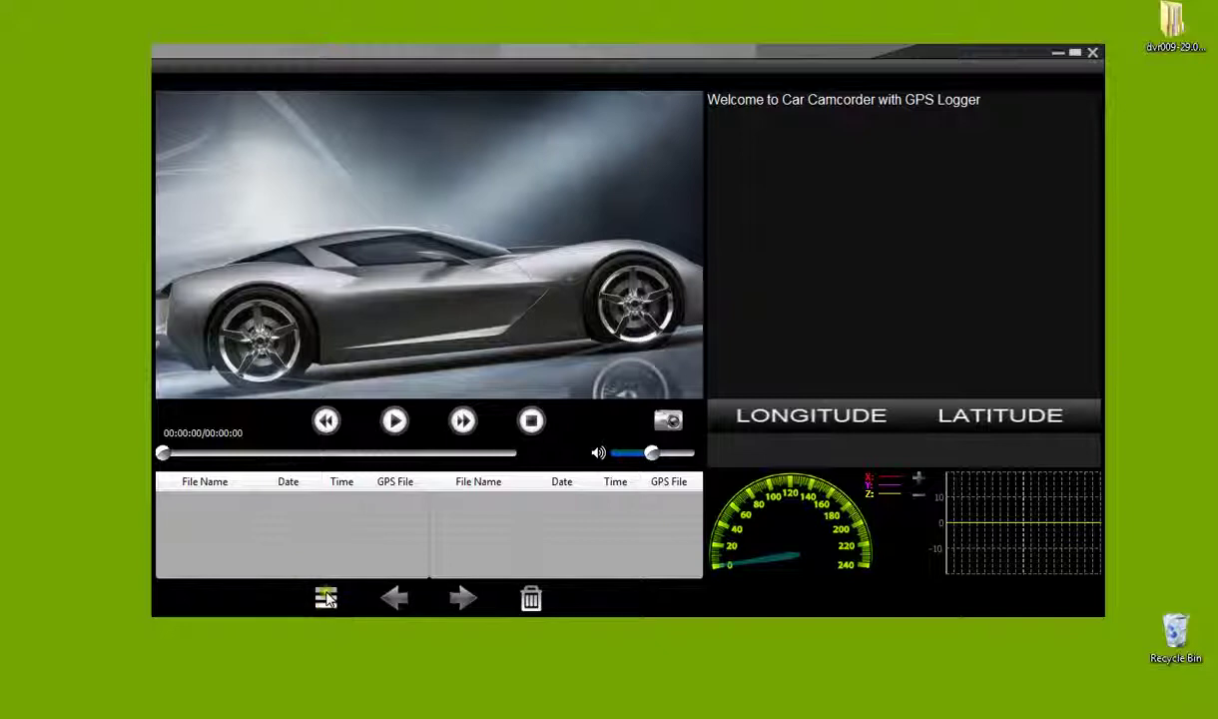
Step: Load AMBA0139.MOV, AMBA0140.MOV and AMBA0141.MOV into the playlist from the desktop folder dvr009-29.07.2013, under DCIM\100MEDIA
click(327, 597)
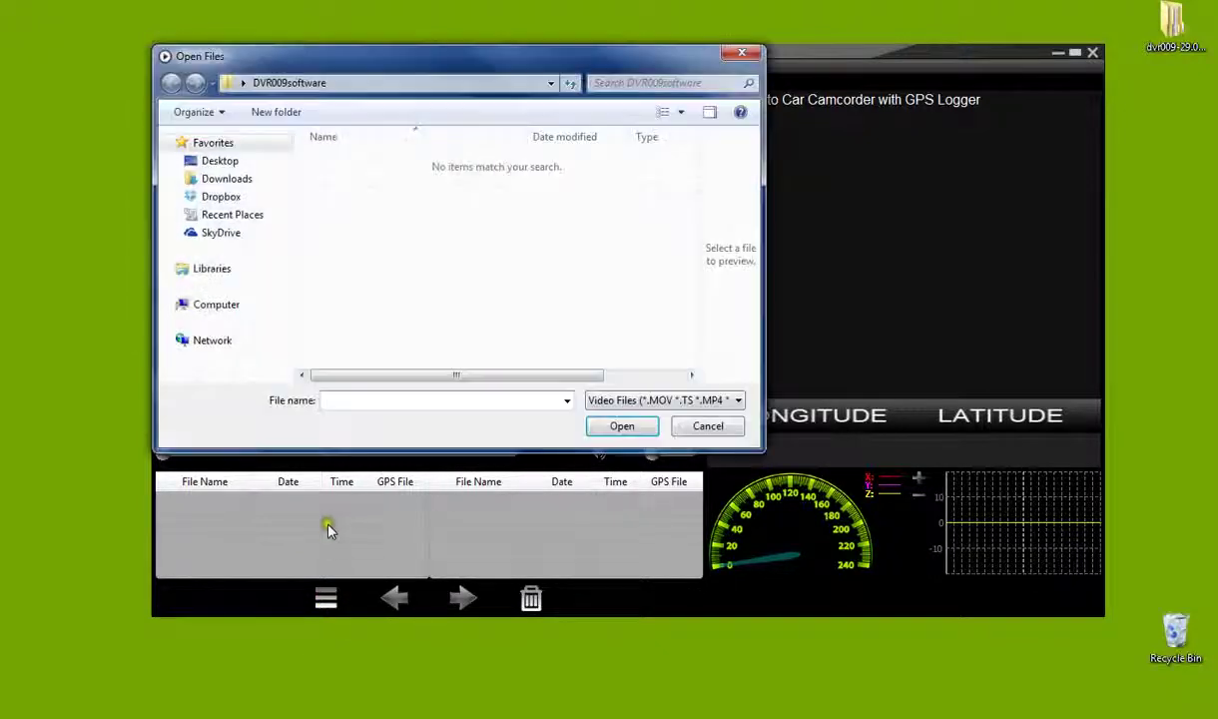
drag(285, 210, 279, 183)
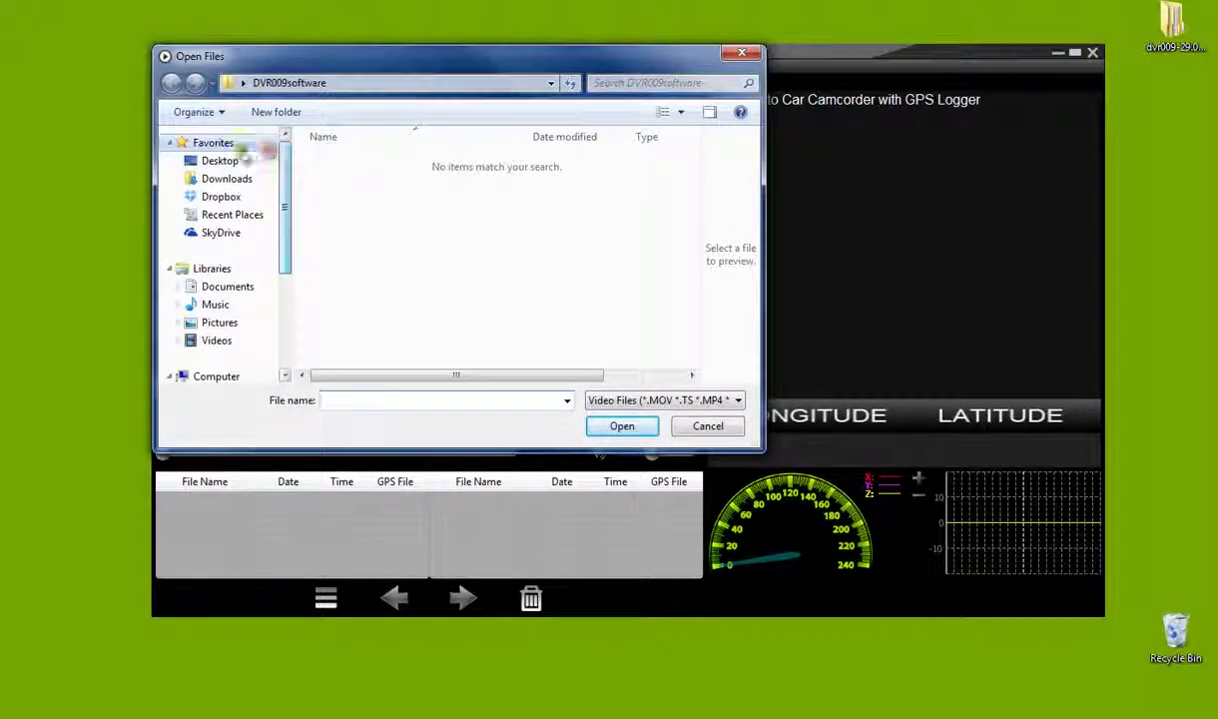
click(222, 159)
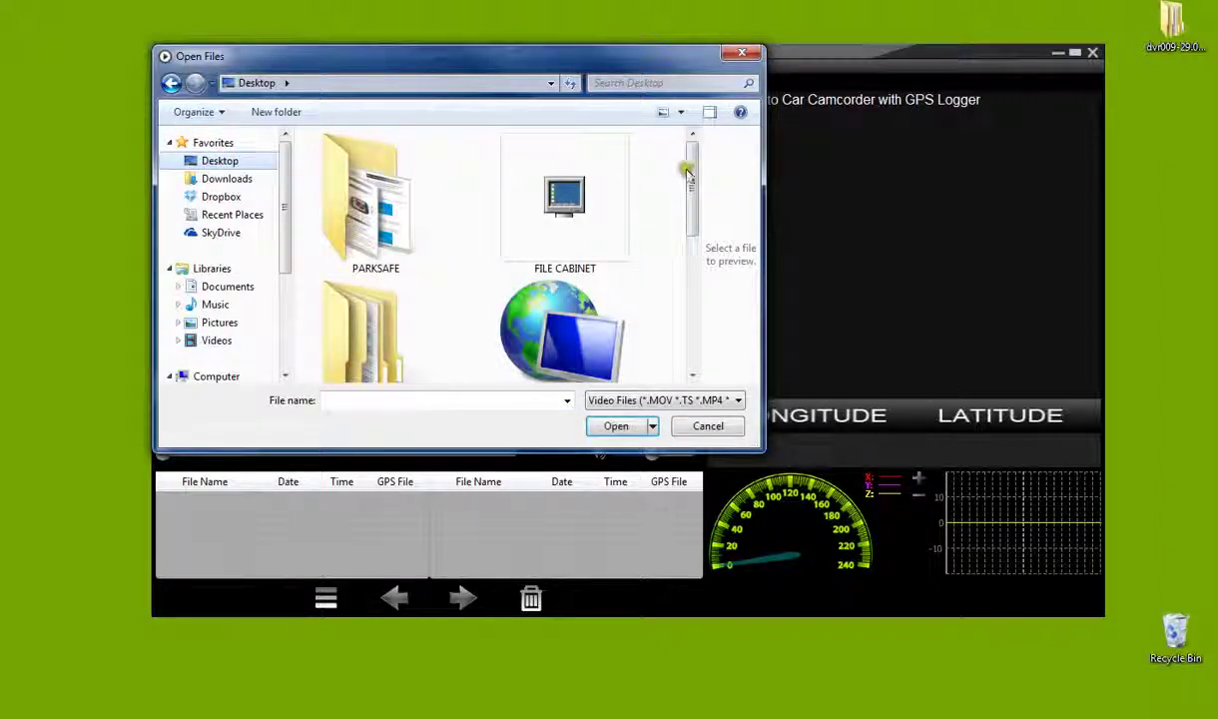
drag(691, 188, 693, 233)
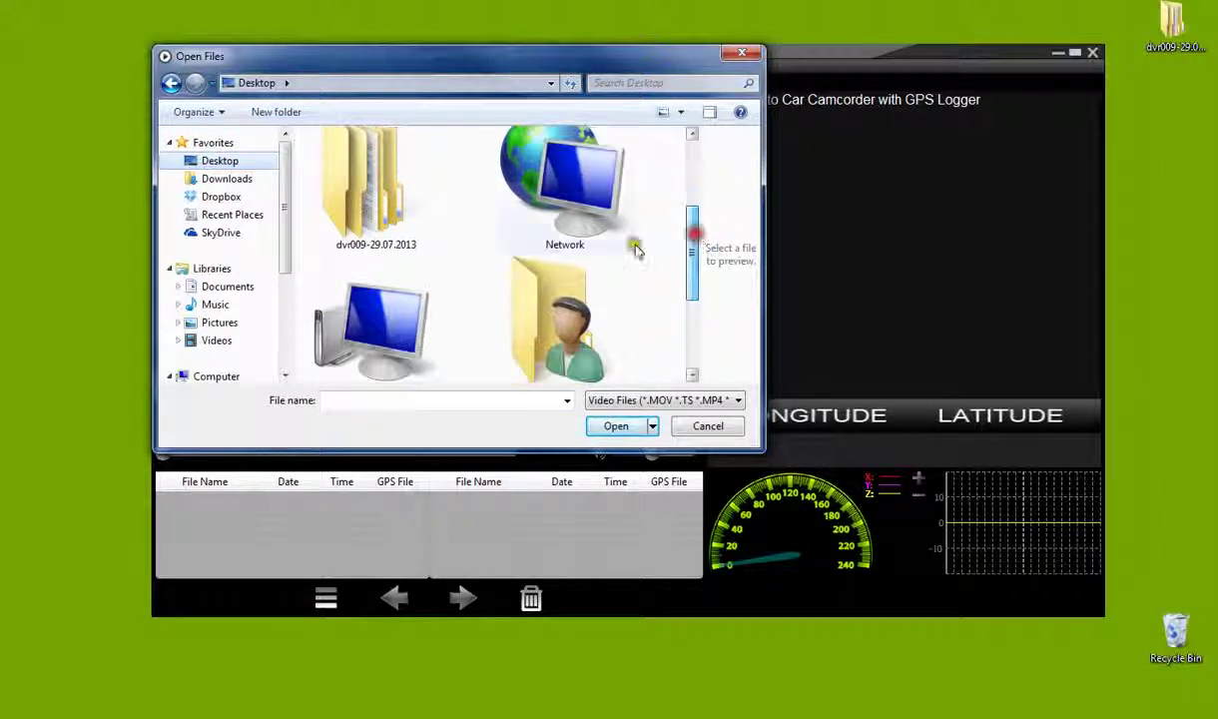
double_click(368, 184)
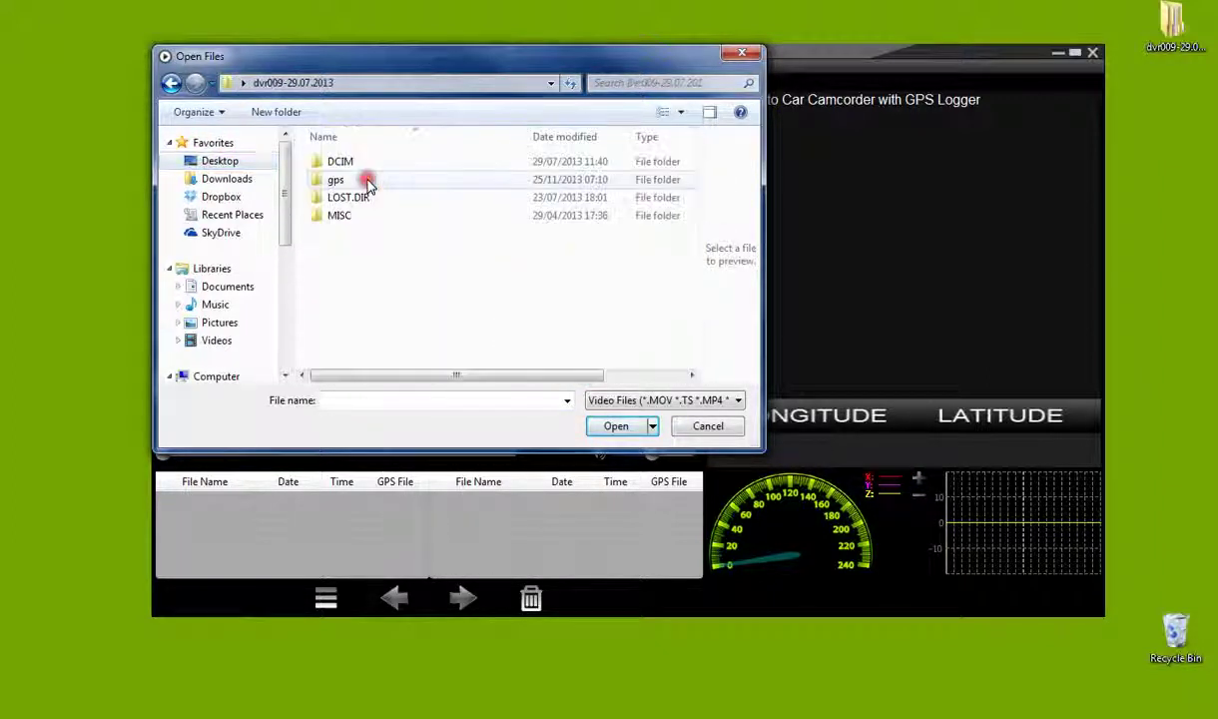
double_click(423, 163)
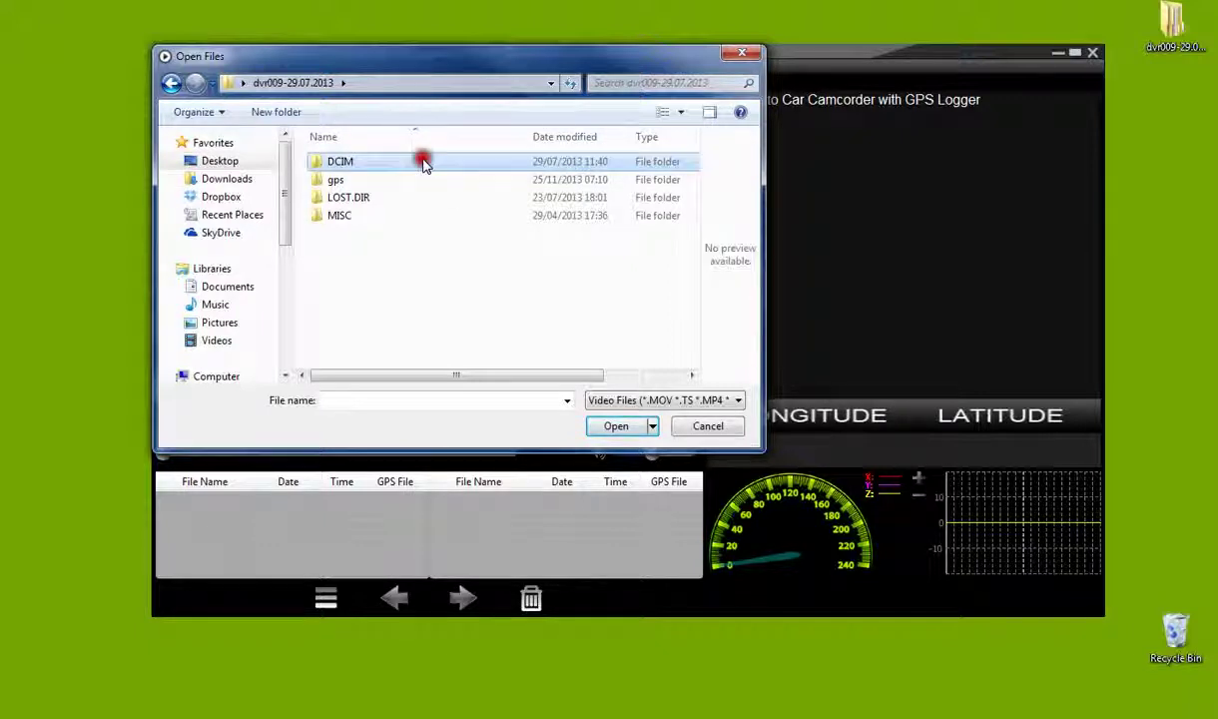
double_click(418, 163)
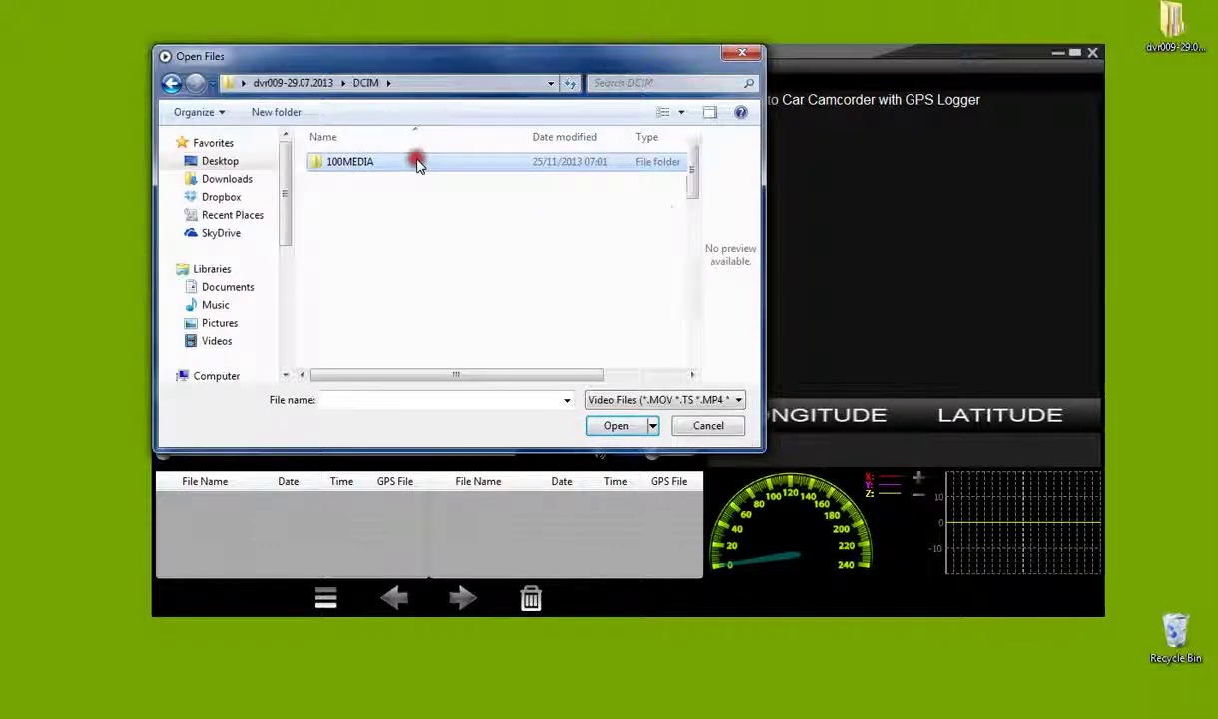
drag(680, 219, 448, 231)
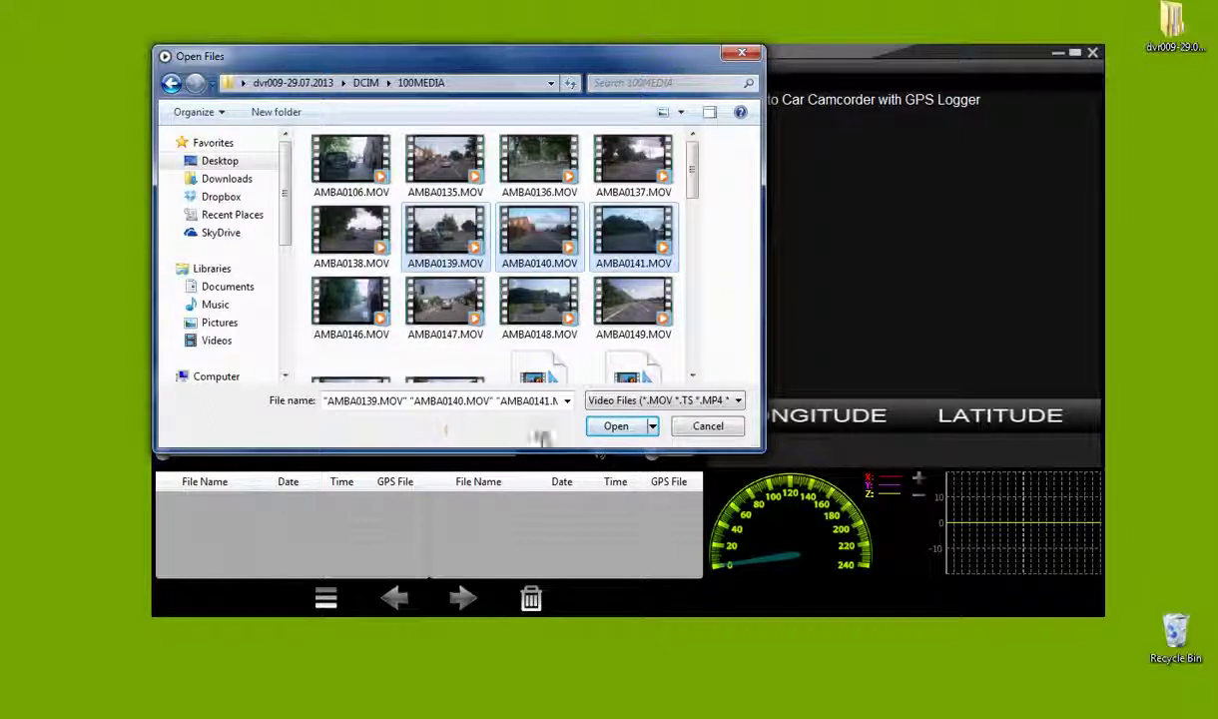
click(619, 427)
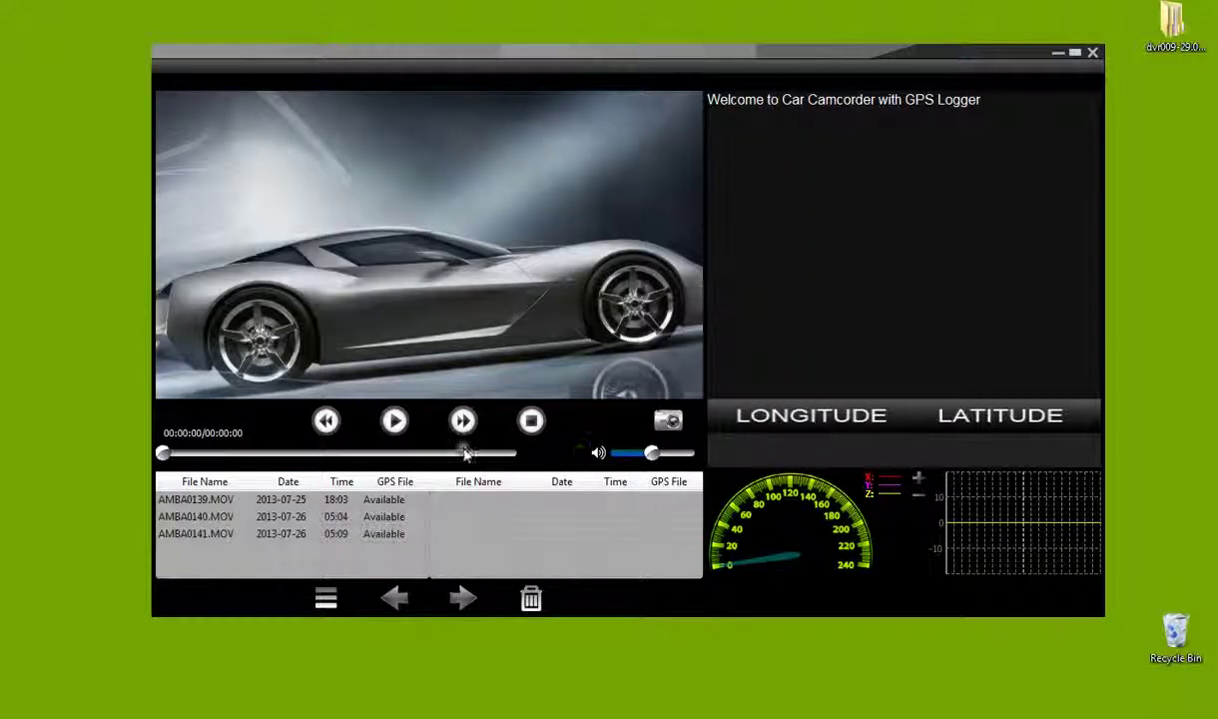
Step: Look through the loaded clips, play AMBA0139.MOV with its GPS map, and stop the playback
click(230, 499)
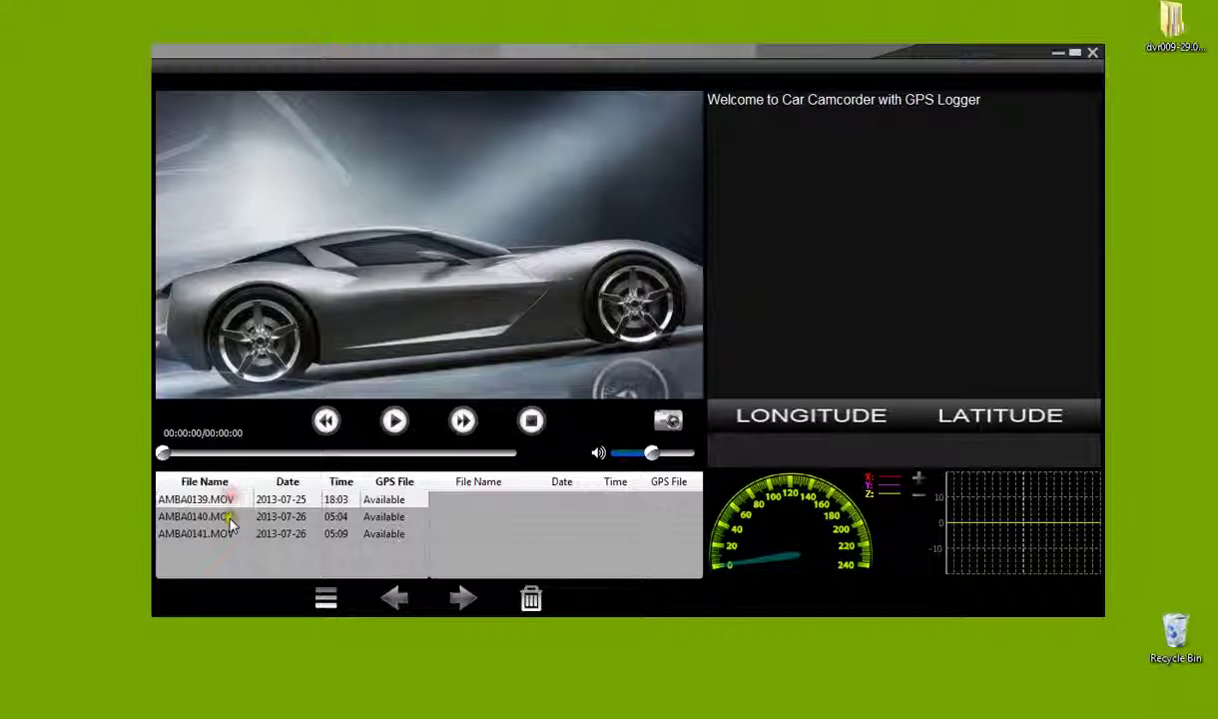
click(228, 517)
click(231, 534)
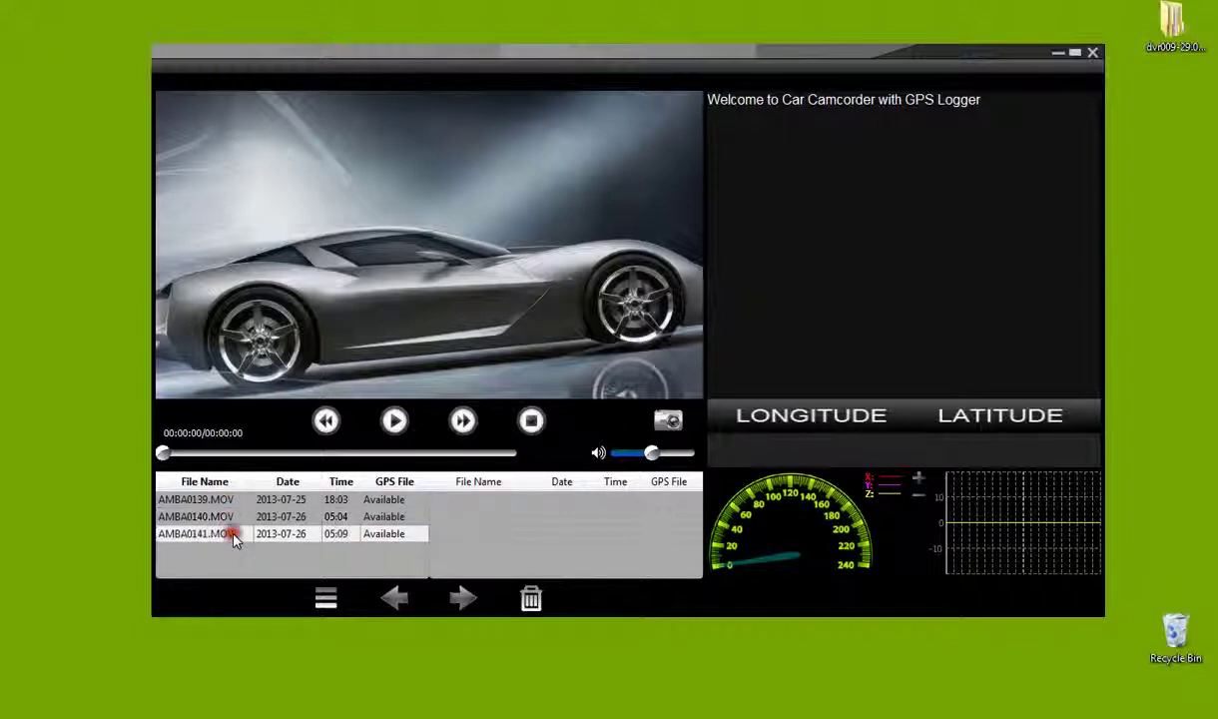
click(419, 517)
click(419, 540)
click(208, 499)
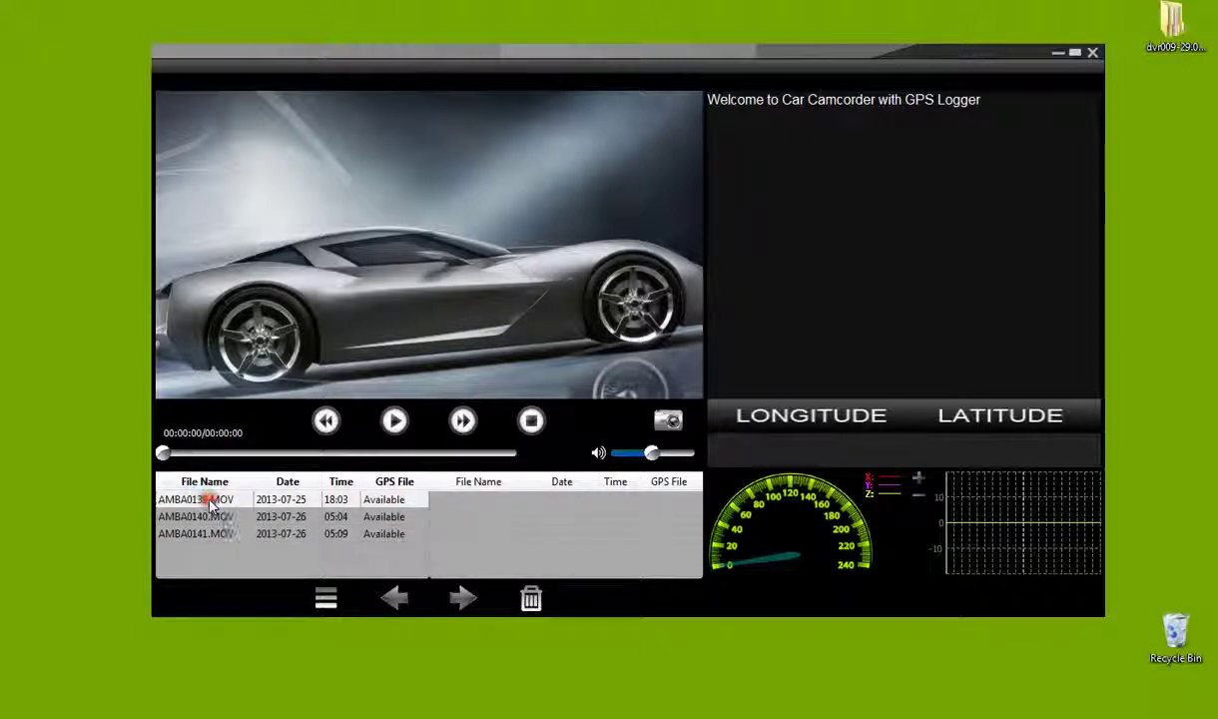
click(394, 421)
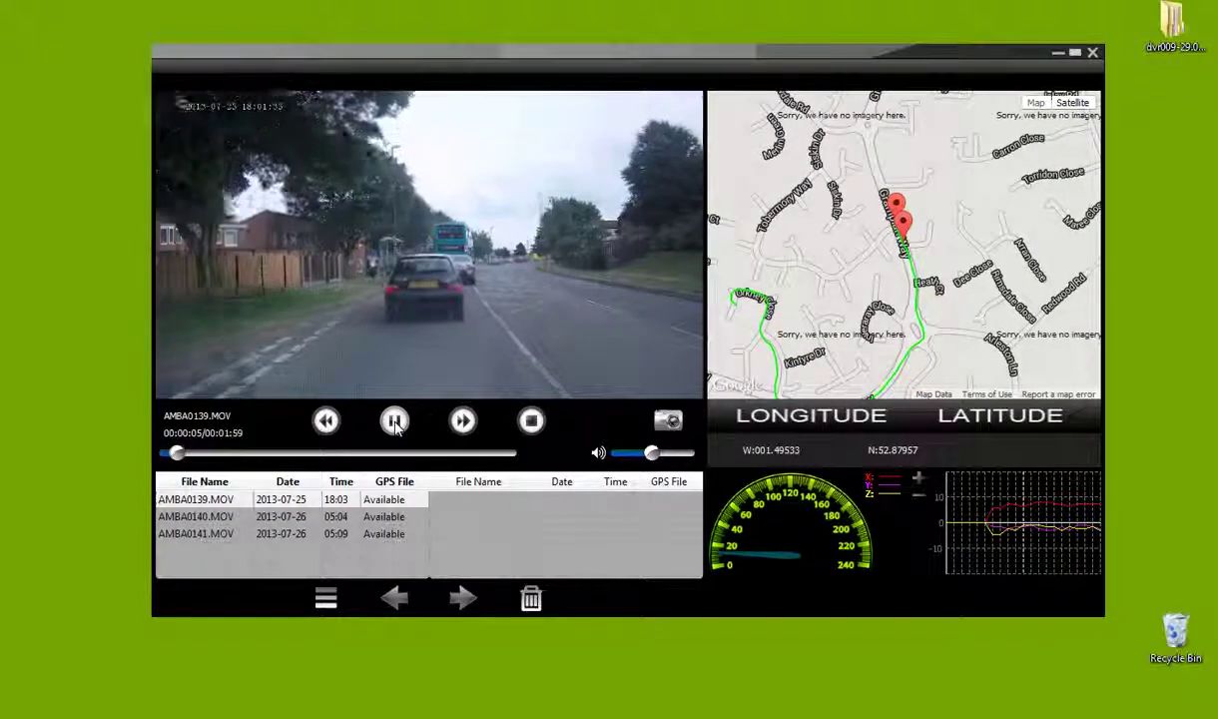
click(530, 420)
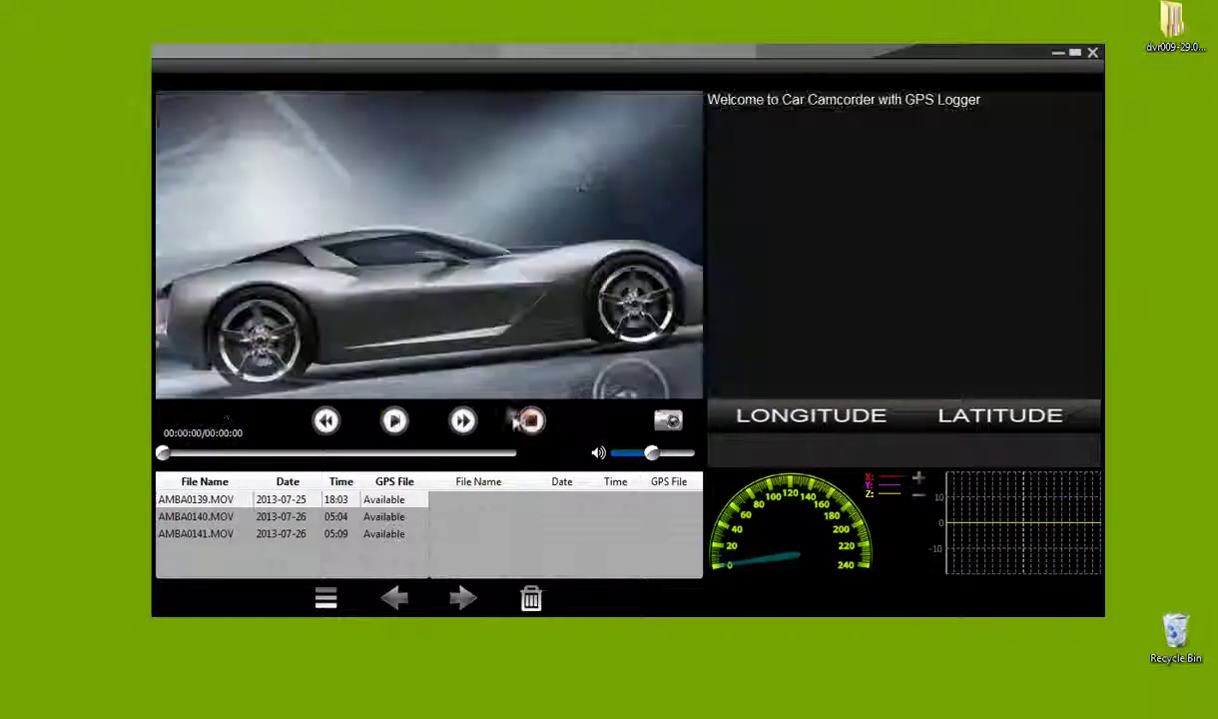
Step: Play the AMBA0141.MOV clip from the playlist
click(211, 517)
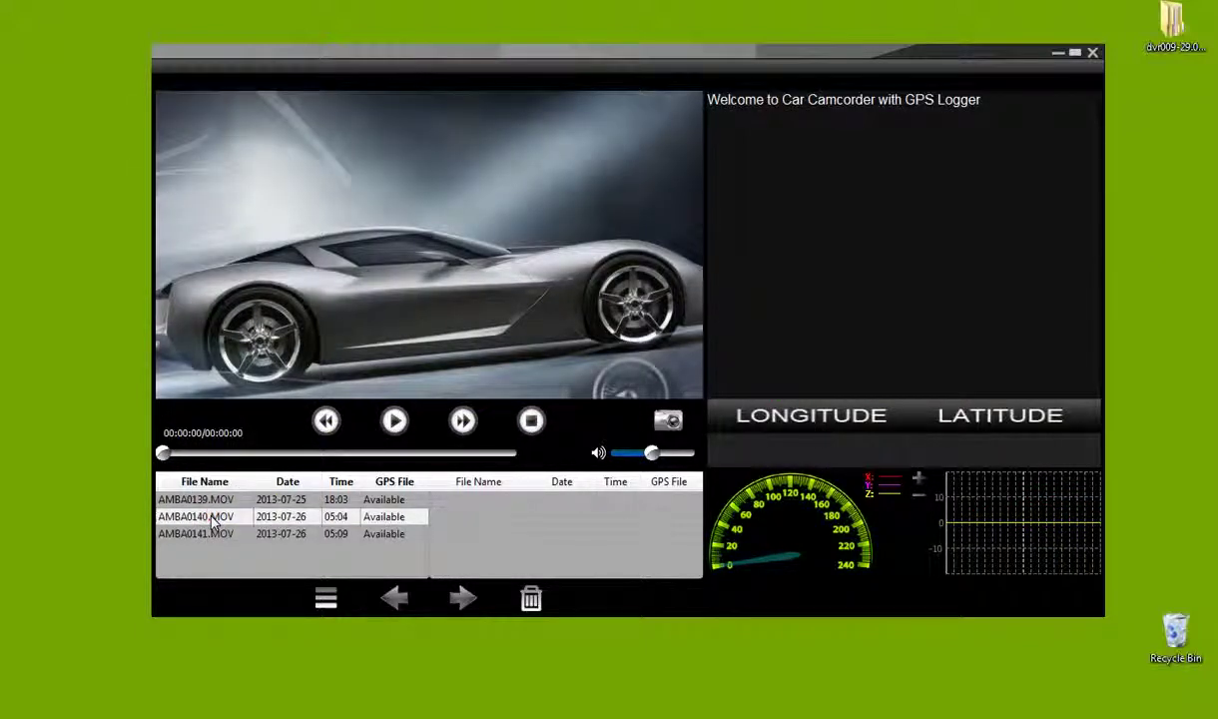
click(209, 536)
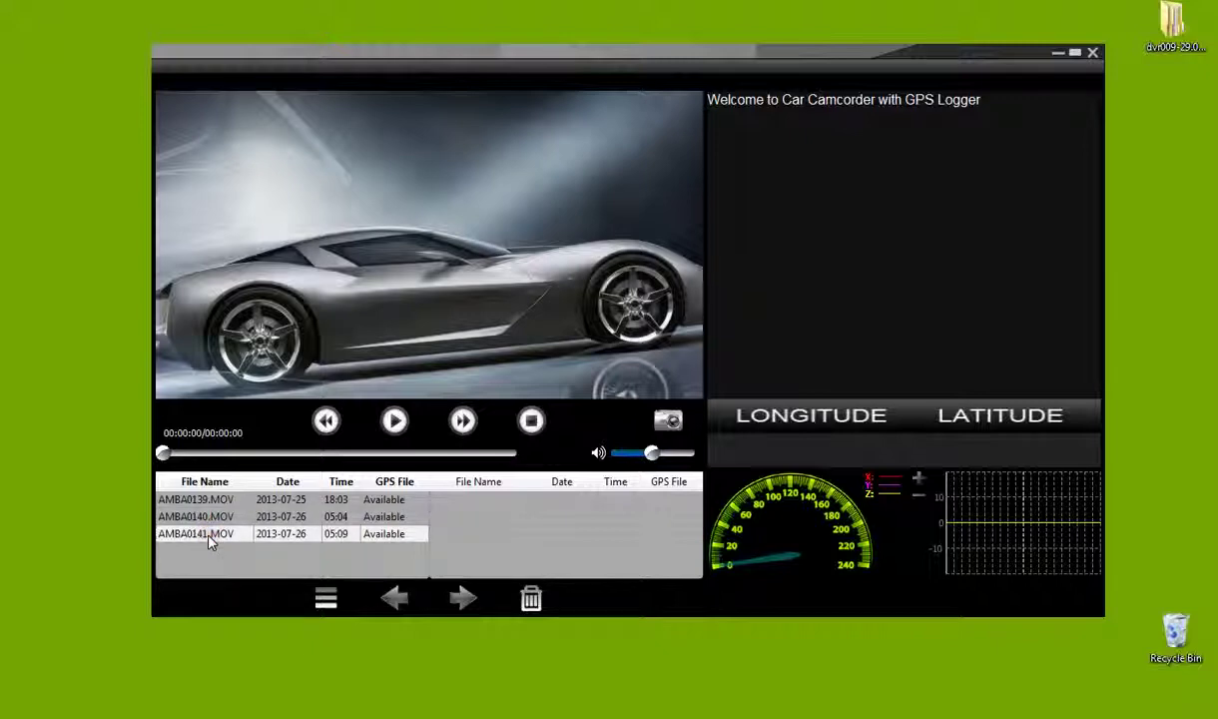
click(395, 420)
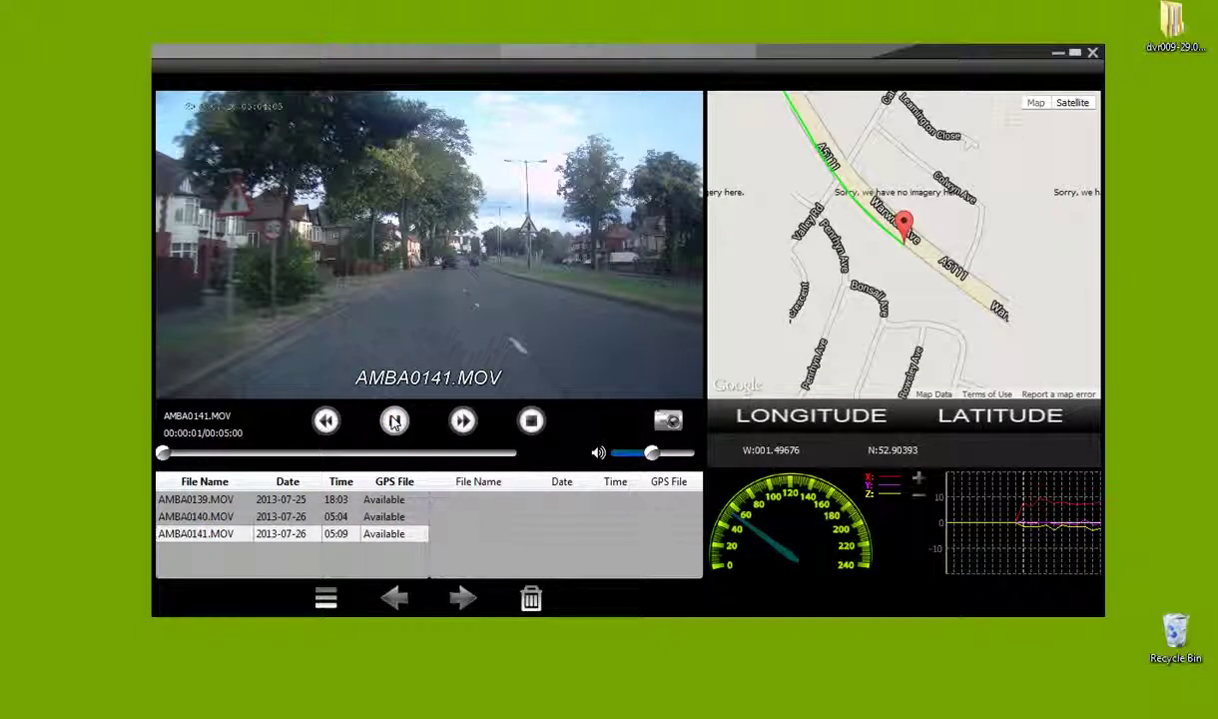